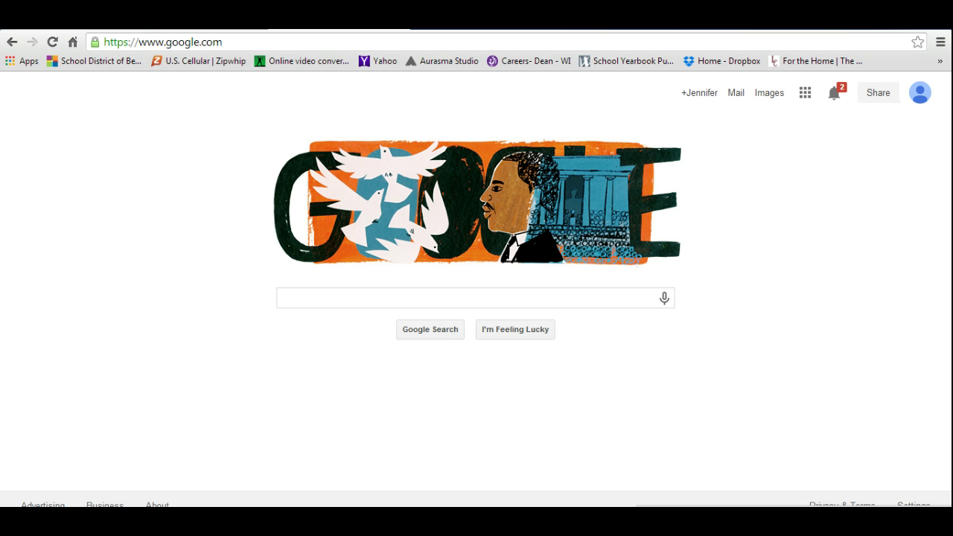
- Search Google for edmodo.com and open the Edmodo sign-in site
{"action": "left_click", "coordinate": [391, 297]}
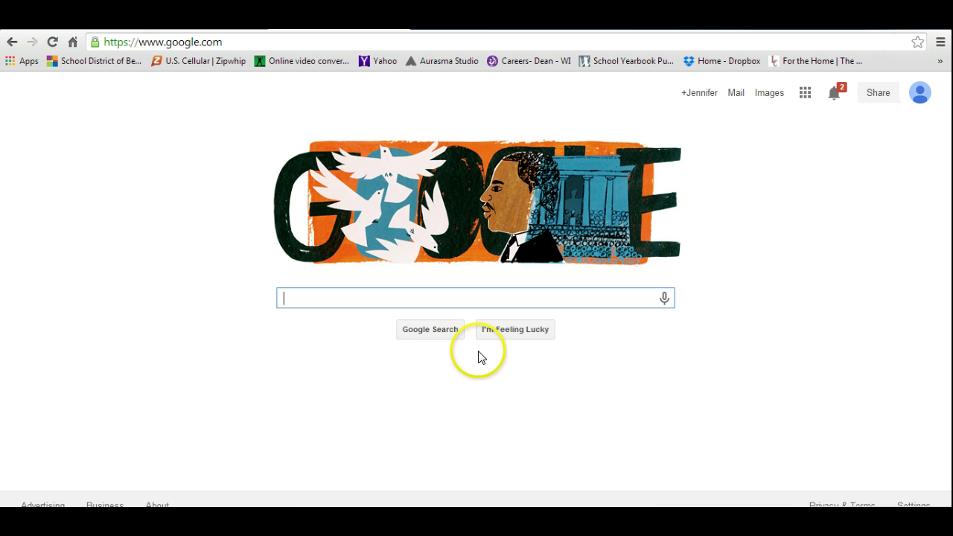
{"action": "type", "text": "edmodoco"}
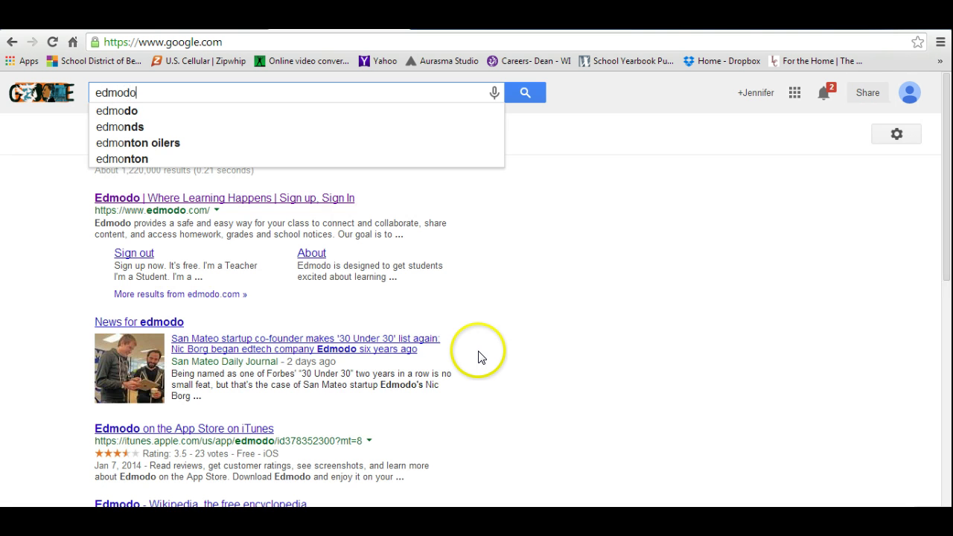
{"action": "key", "text": "BackSpace"}
{"action": "key", "text": "BackSpace"}
{"action": "type", "text": ".com"}
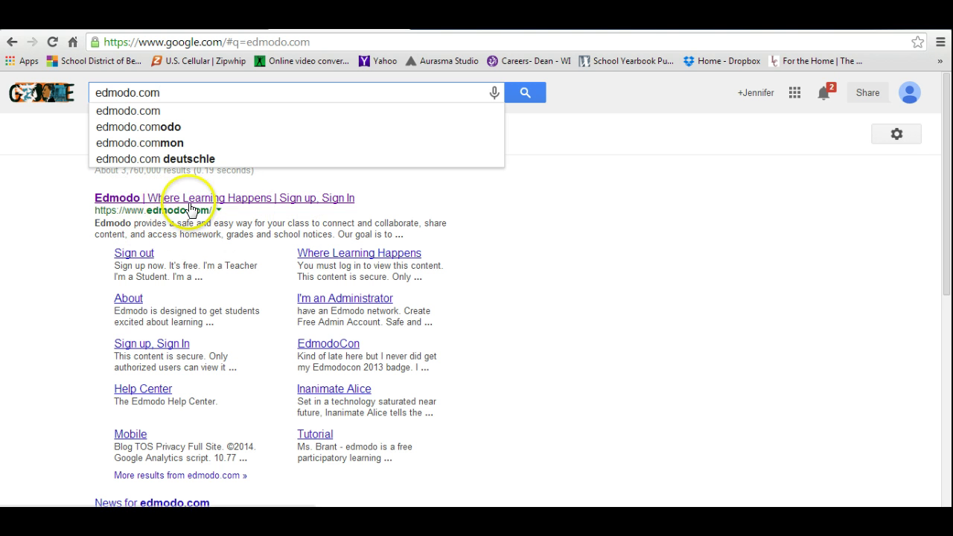
{"action": "left_click", "coordinate": [239, 199]}
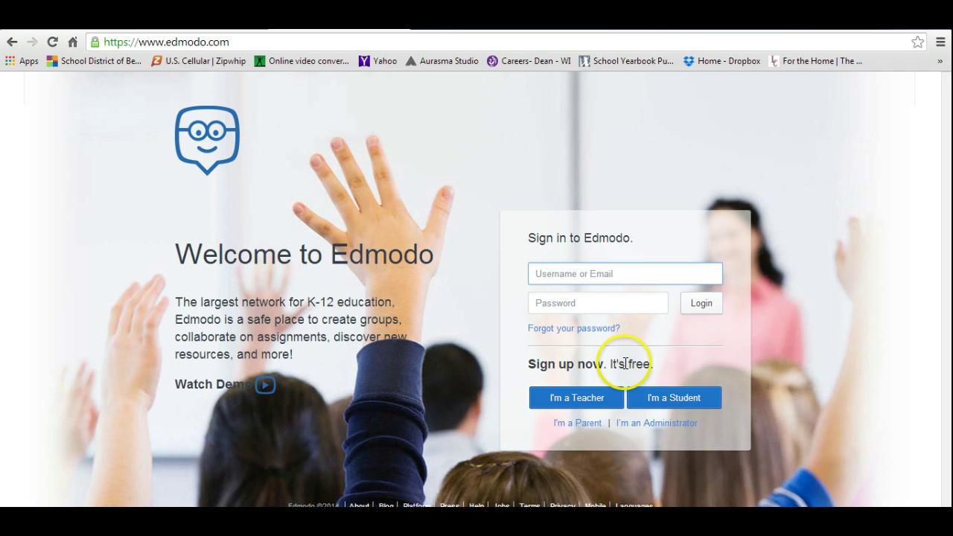
- Open the student sign-up form and go through its email and name fields down to the sign-up option
{"action": "left_click", "coordinate": [673, 400]}
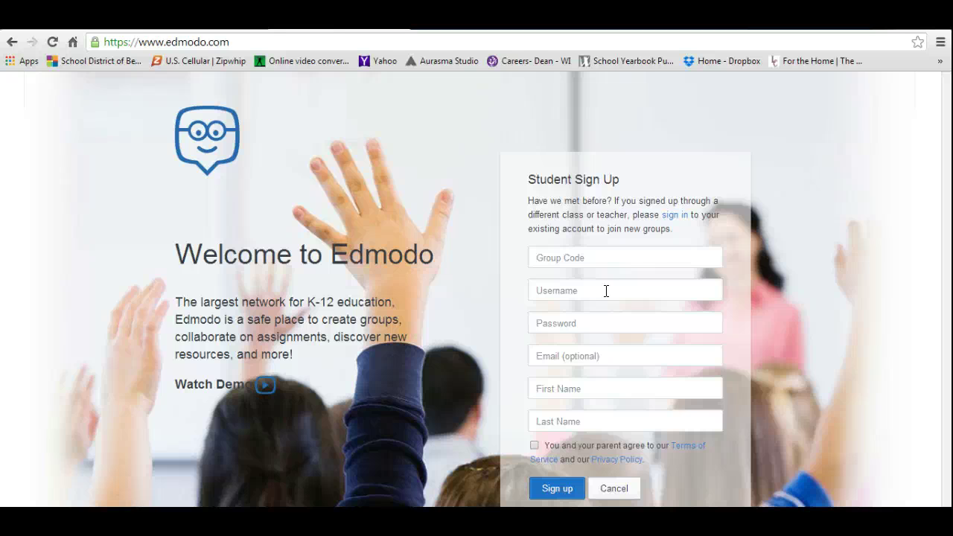
{"action": "left_click", "coordinate": [619, 354]}
{"action": "left_click", "coordinate": [611, 381]}
{"action": "left_click", "coordinate": [579, 419]}
{"action": "left_click", "coordinate": [579, 421]}
{"action": "left_click", "coordinate": [558, 490]}
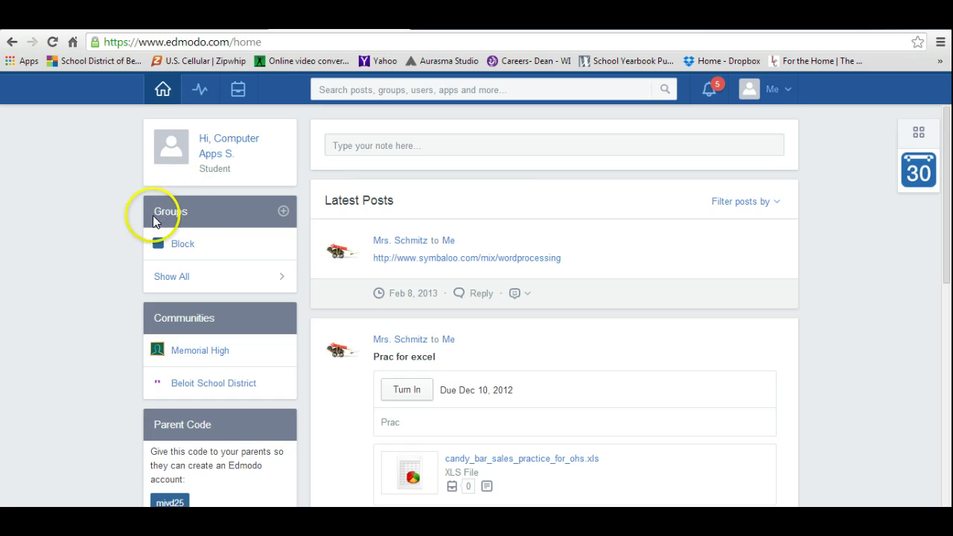
- Look at the Join Group dialog where a group code is entered, and close it without joining
{"action": "left_click", "coordinate": [283, 213]}
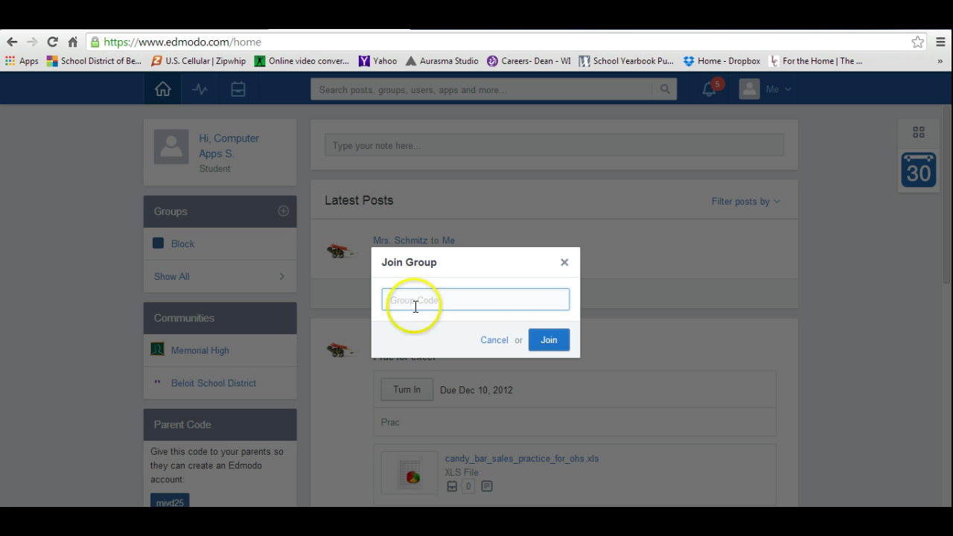
{"action": "left_click", "coordinate": [565, 262]}
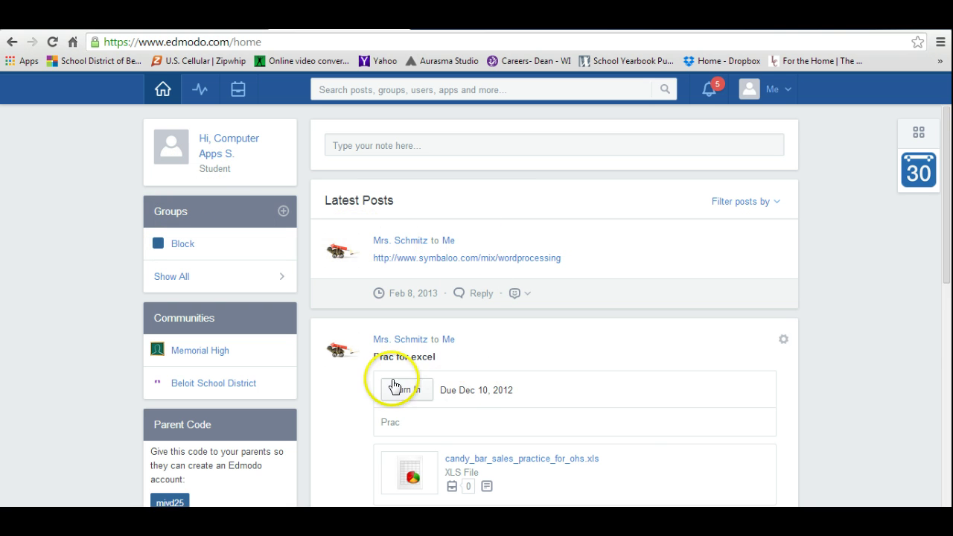
- Open the turn-in page for the "Prac for excel" assignment and go to its response field
{"action": "left_click_drag", "start_coordinate": [945, 170], "coordinate": [946, 222]}
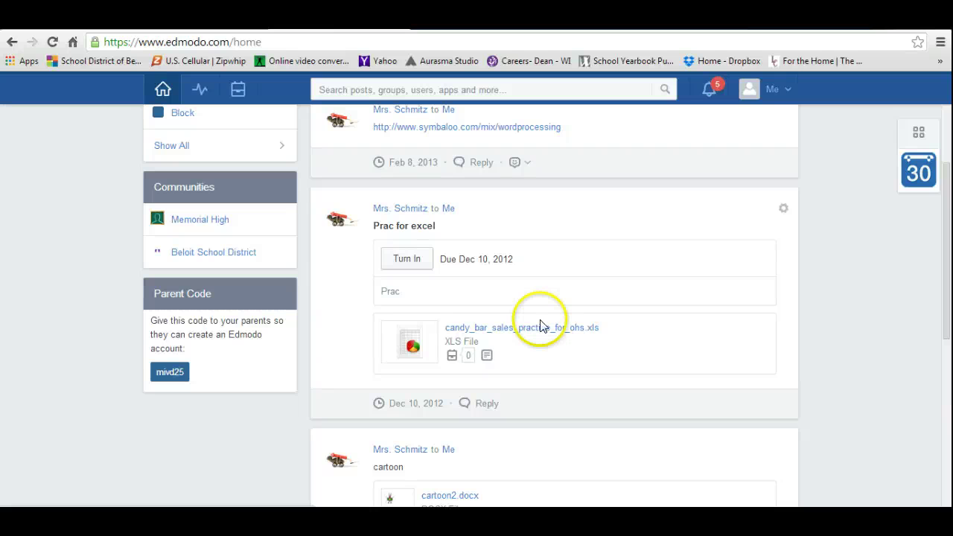
{"action": "left_click", "coordinate": [407, 259]}
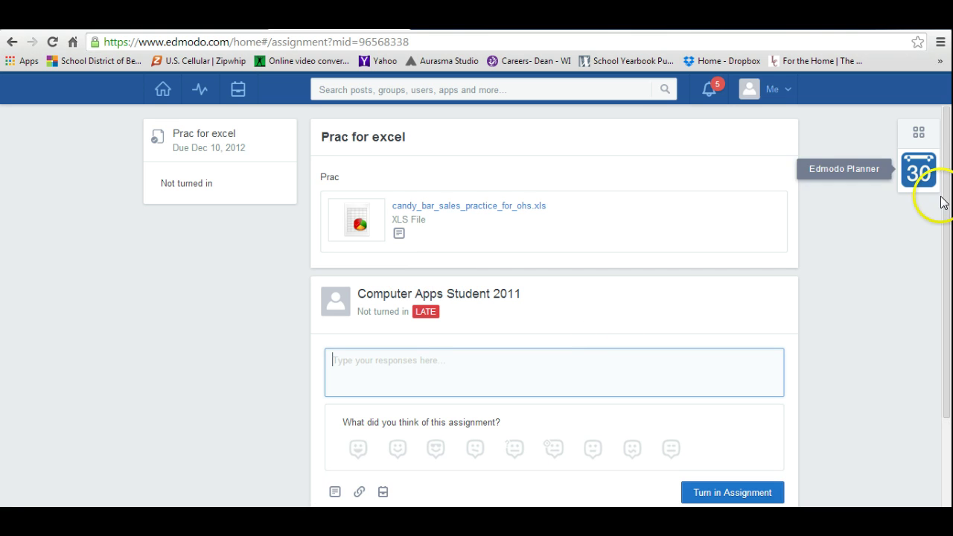
{"action": "scroll", "coordinate": [939, 193], "scroll_direction": "down", "scroll_amount": 1}
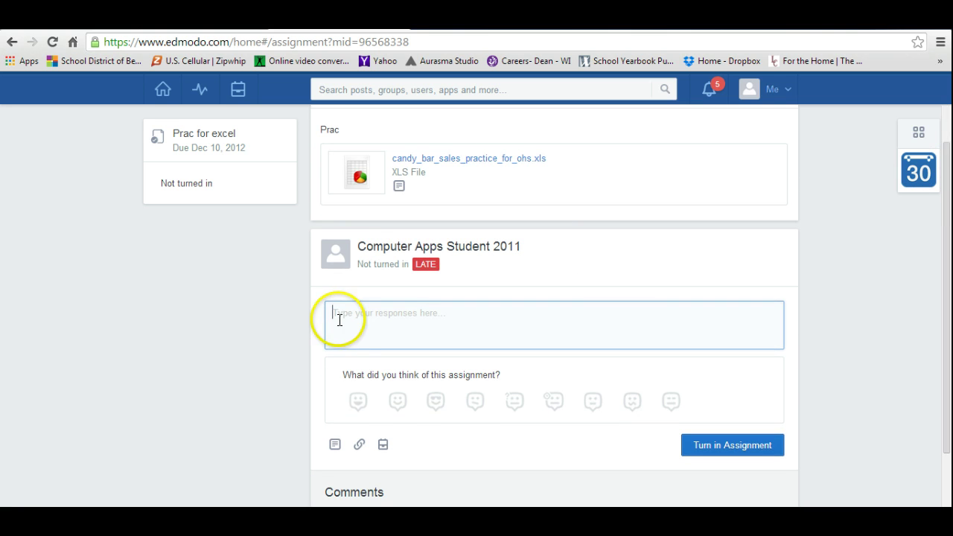
{"action": "left_click", "coordinate": [522, 324]}
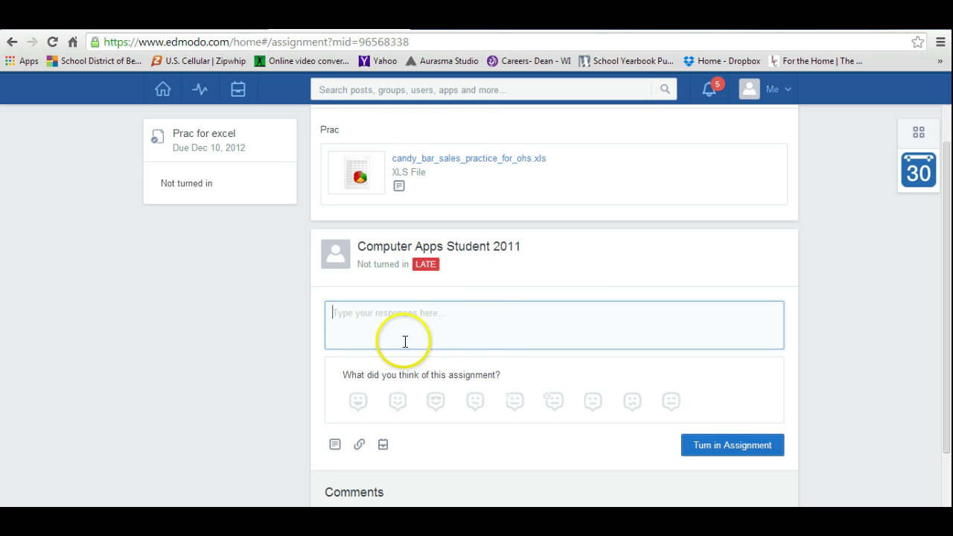
- Attach "California Cardiology Filter sort subt condform freez (1)" from the Documents library to the assignment submission
{"action": "left_click", "coordinate": [335, 446]}
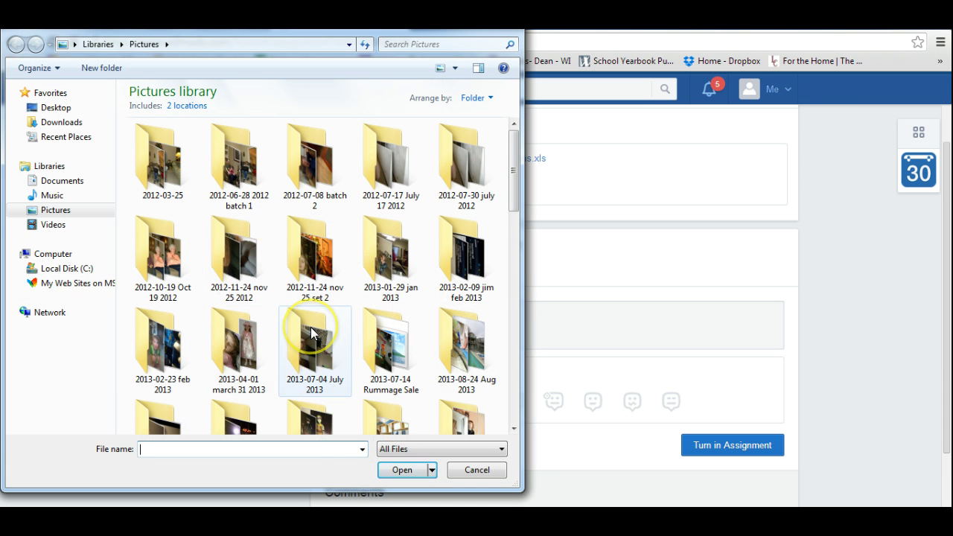
{"action": "left_click", "coordinate": [56, 254]}
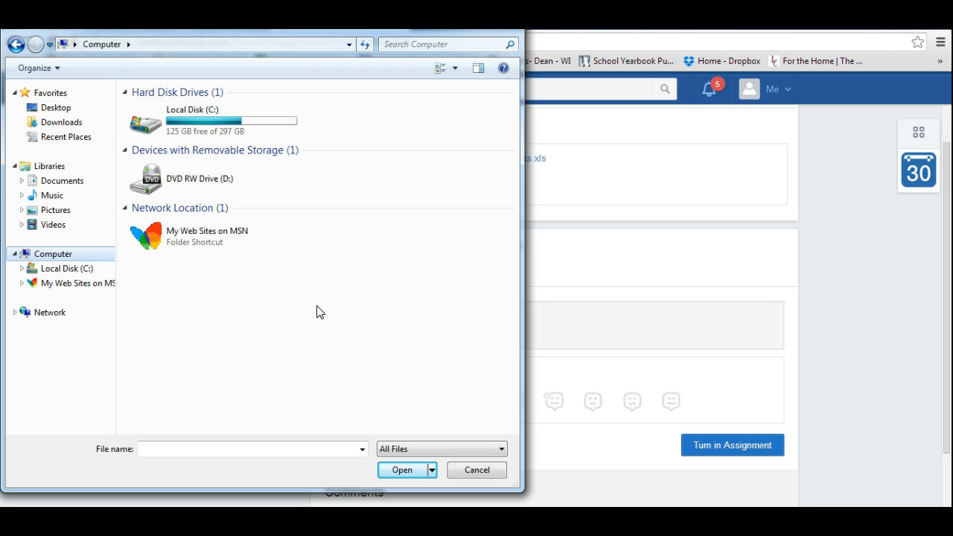
{"action": "left_click", "coordinate": [75, 181]}
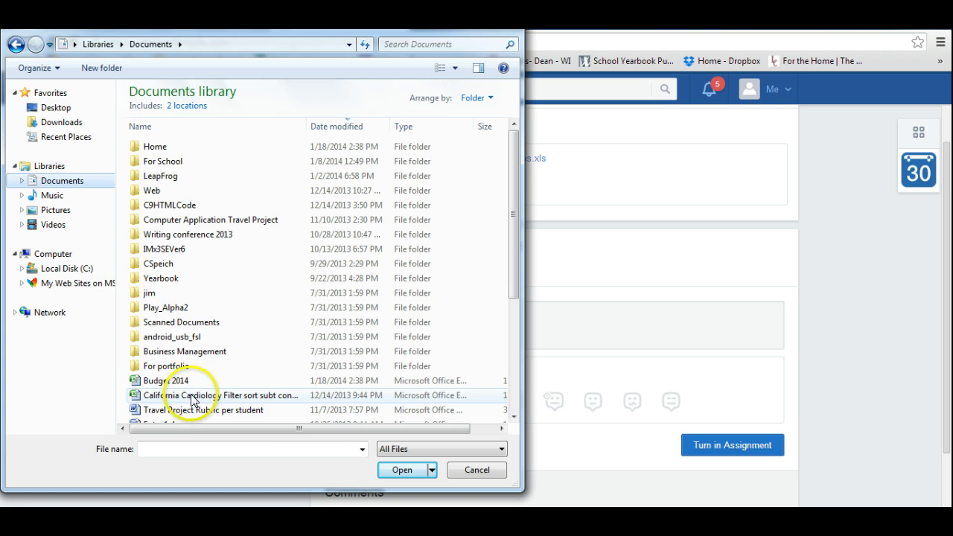
{"action": "left_click", "coordinate": [191, 400]}
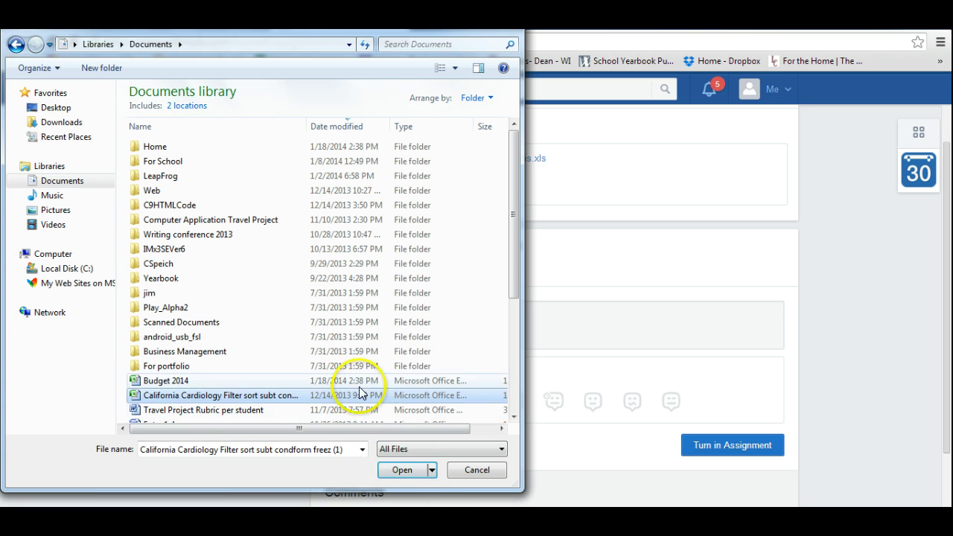
{"action": "left_click", "coordinate": [399, 470]}
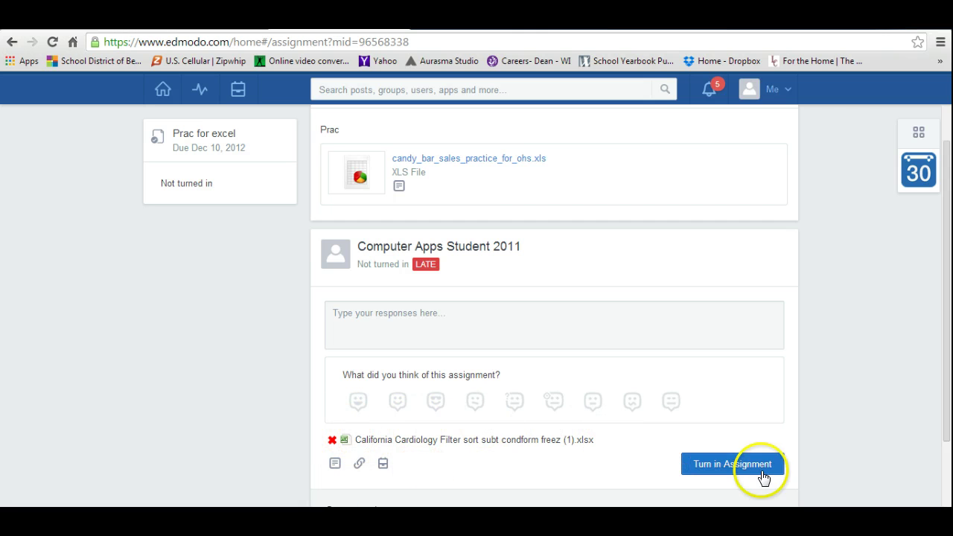
- Turn in the assignment without response text, choosing the plain smiling face as the reaction
{"action": "left_click", "coordinate": [714, 471]}
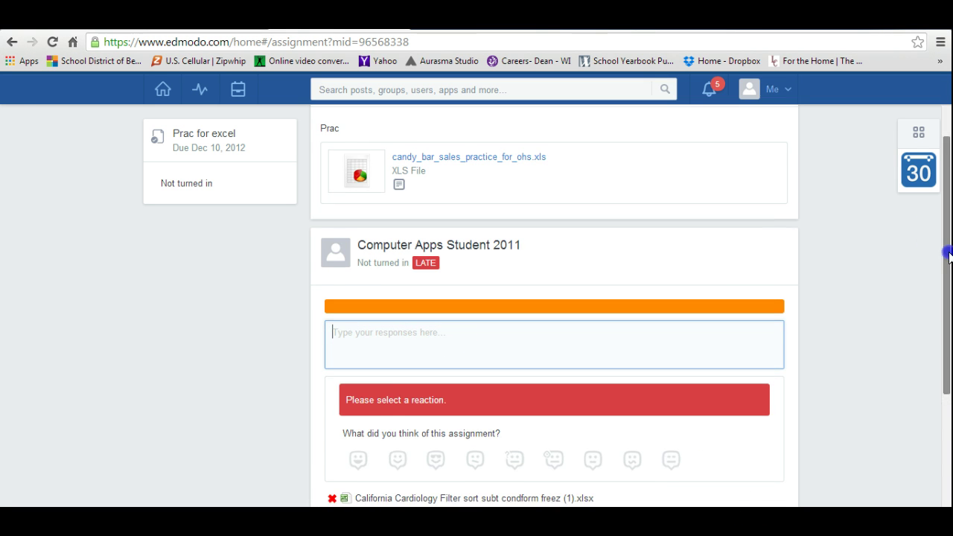
{"action": "left_click_drag", "start_coordinate": [943, 230], "coordinate": [949, 309]}
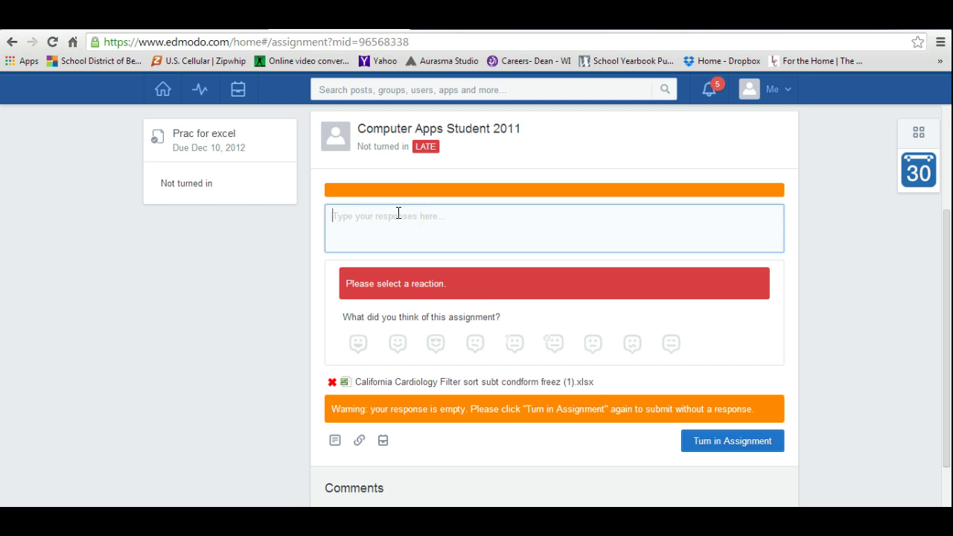
{"action": "left_click", "coordinate": [724, 449]}
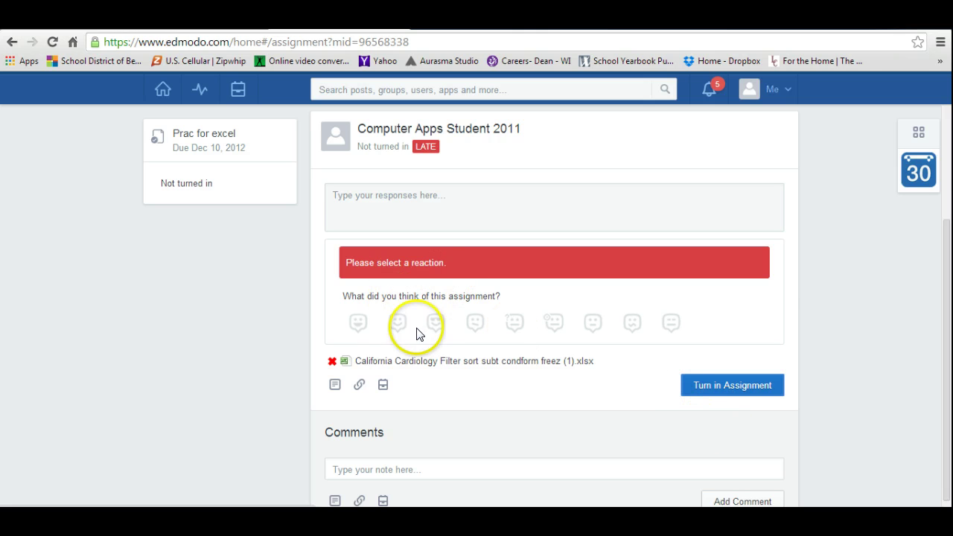
{"action": "left_click", "coordinate": [737, 389]}
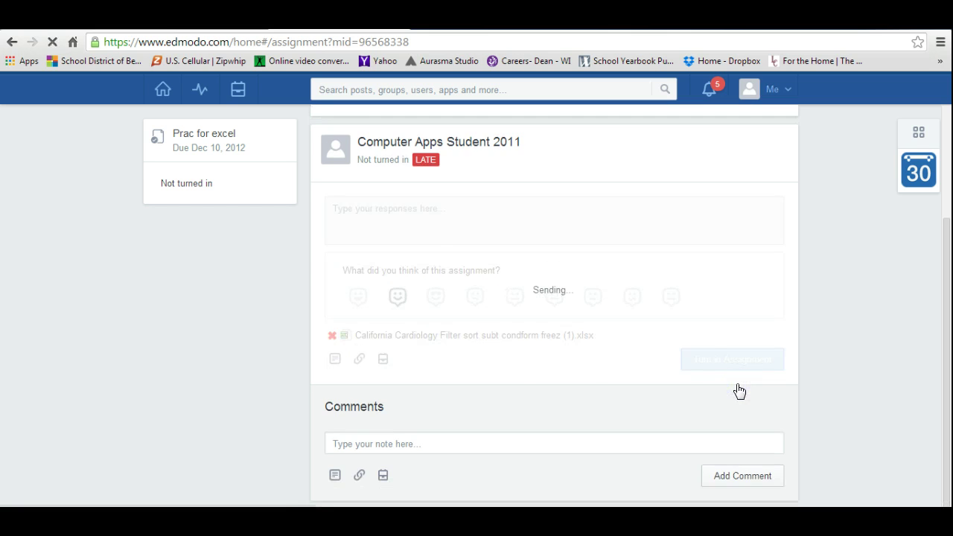
{"action": "left_click", "coordinate": [736, 406]}
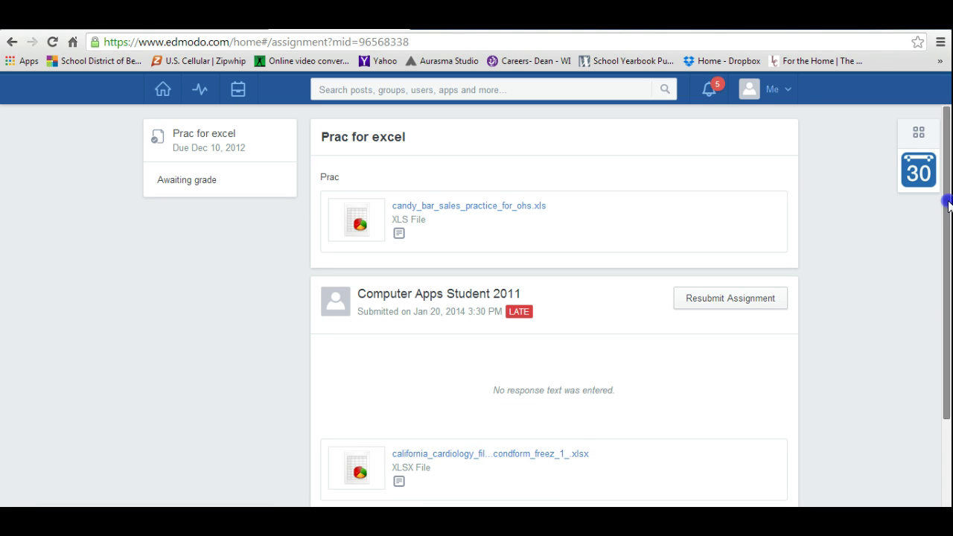
- Start a comment on the submitted assignment and attach the California Cardiology spreadsheet from the Documents library to it
{"action": "left_click_drag", "start_coordinate": [950, 203], "coordinate": [946, 248]}
{"action": "left_click", "coordinate": [659, 397]}
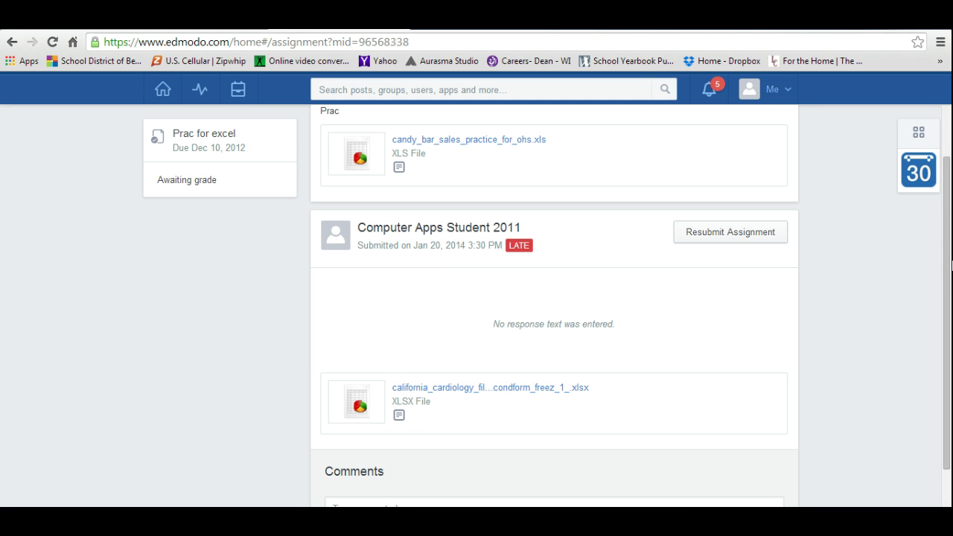
{"action": "left_click_drag", "start_coordinate": [950, 268], "coordinate": [949, 188]}
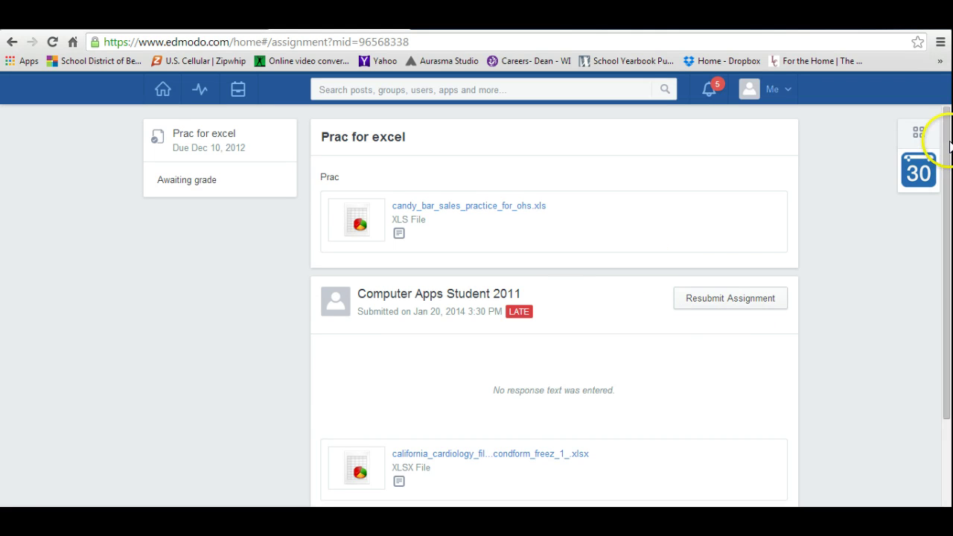
{"action": "left_click_drag", "start_coordinate": [946, 131], "coordinate": [949, 198]}
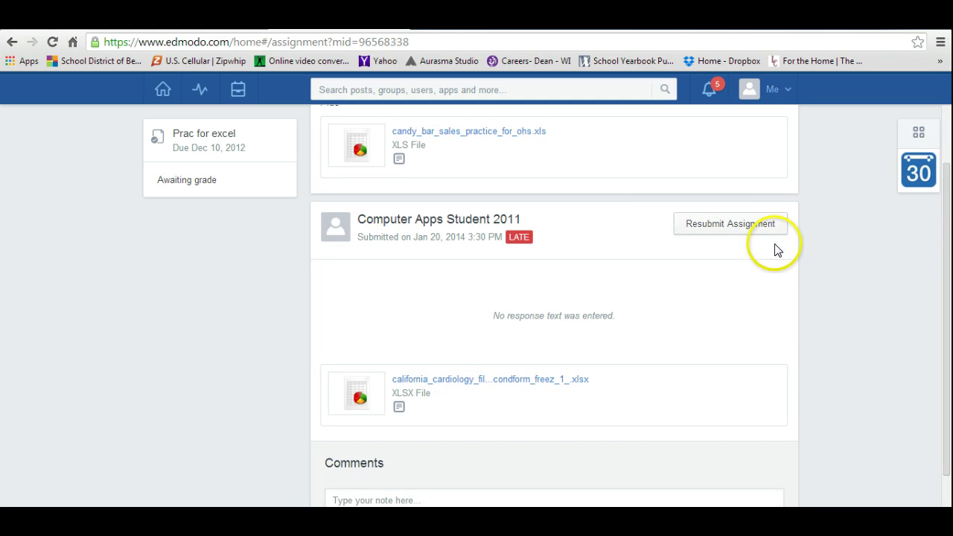
{"action": "left_click_drag", "start_coordinate": [947, 192], "coordinate": [947, 236]}
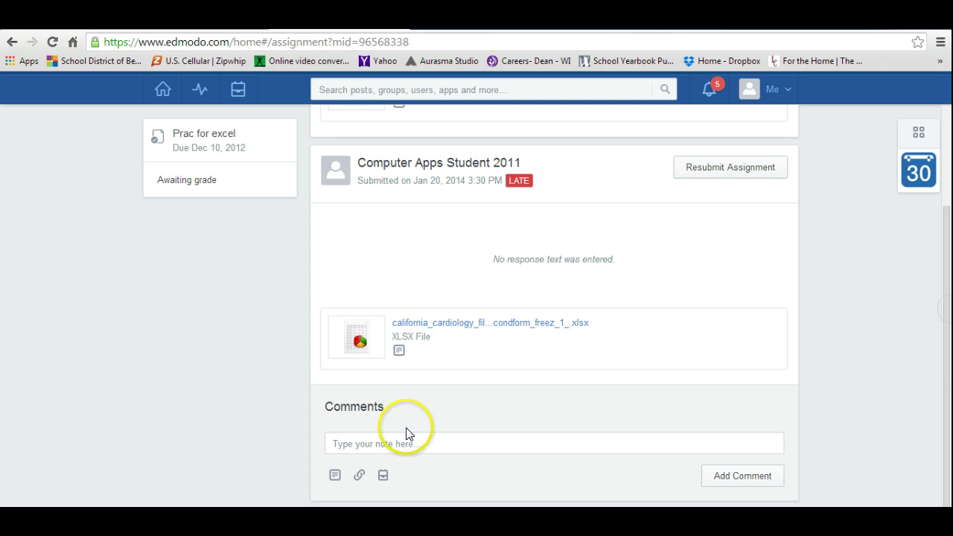
{"action": "left_click", "coordinate": [391, 444]}
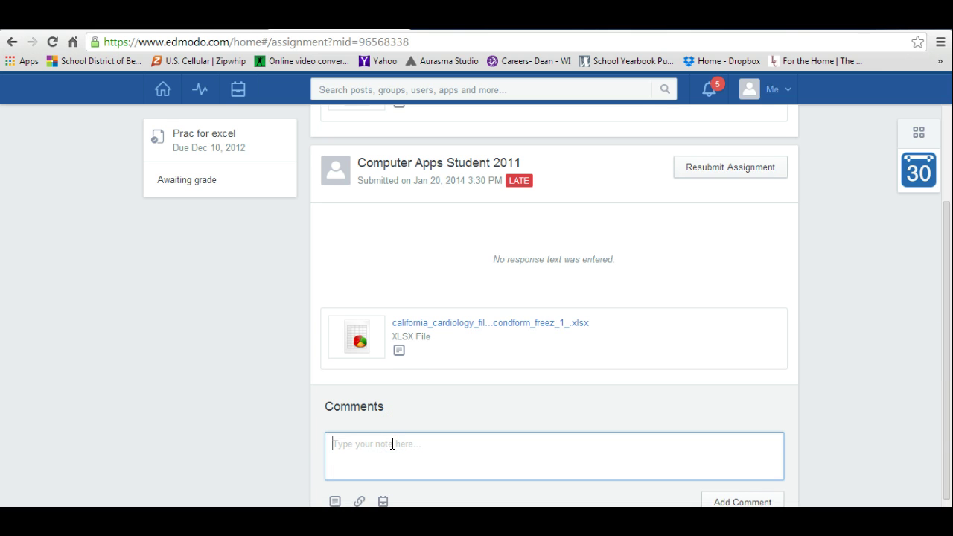
{"action": "scroll", "coordinate": [946, 290], "scroll_direction": "down", "scroll_amount": 1}
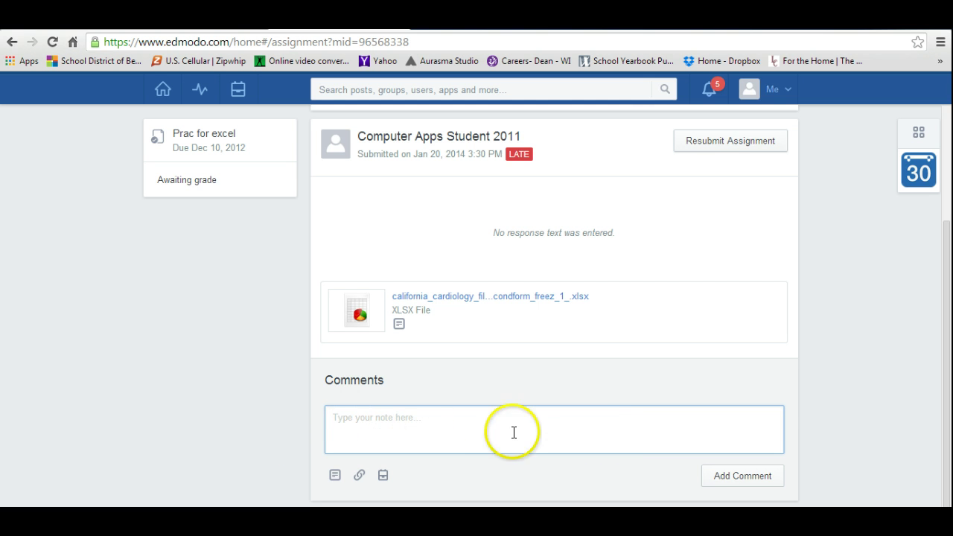
{"action": "left_click", "coordinate": [335, 478]}
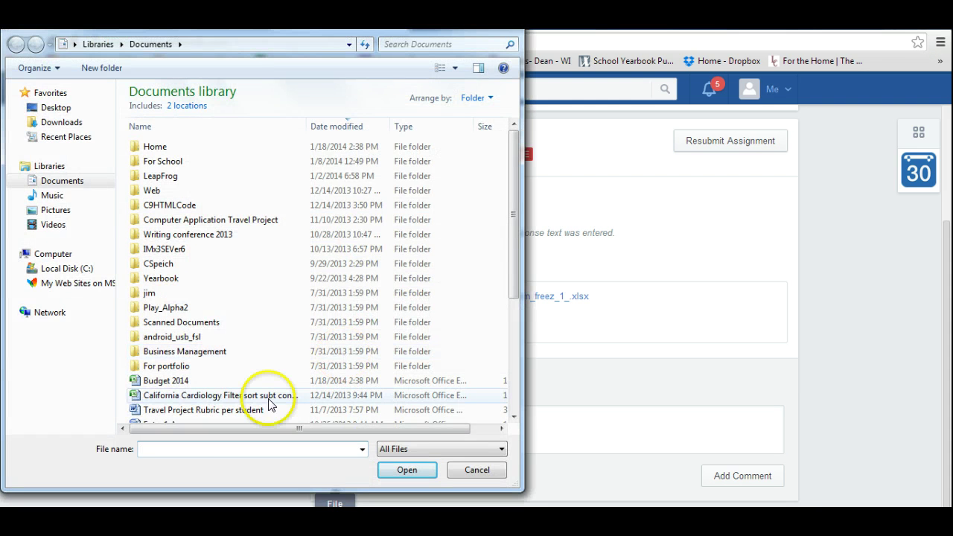
{"action": "left_click", "coordinate": [198, 401]}
{"action": "left_click", "coordinate": [385, 473]}
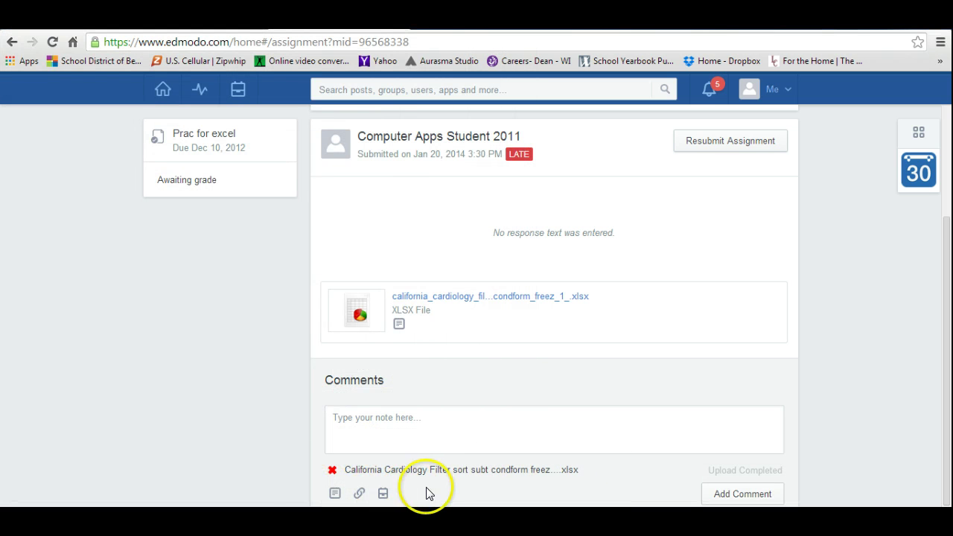
- Enter "help" as the comment text and post the comment with its attached file
{"action": "left_click", "coordinate": [742, 495]}
{"action": "left_click", "coordinate": [611, 489]}
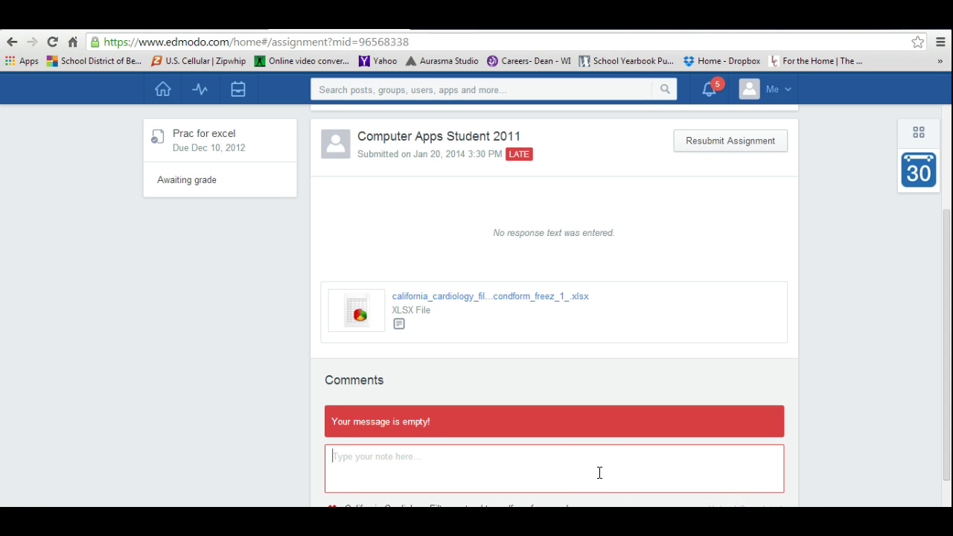
{"action": "type", "text": "help"}
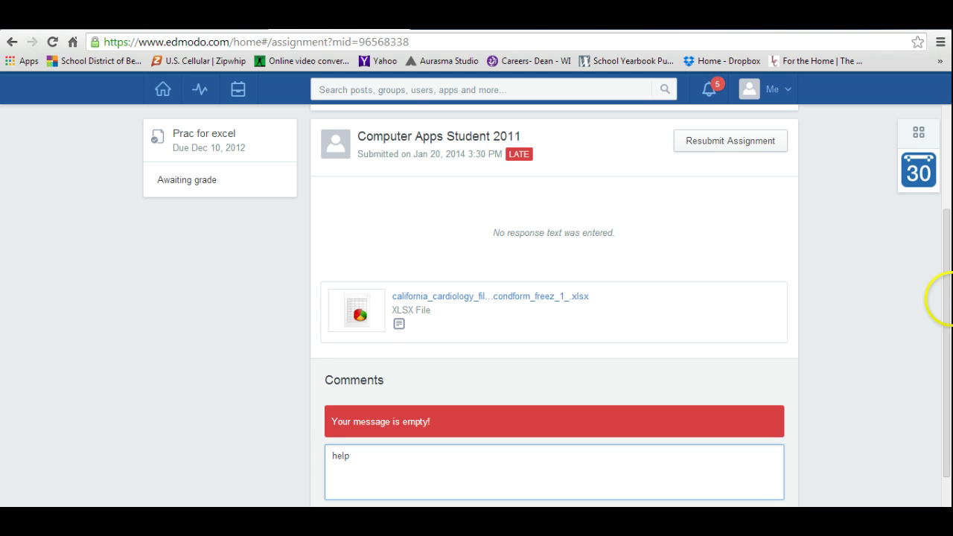
{"action": "scroll", "coordinate": [949, 302], "scroll_direction": "down", "scroll_amount": 2}
{"action": "left_click", "coordinate": [738, 481]}
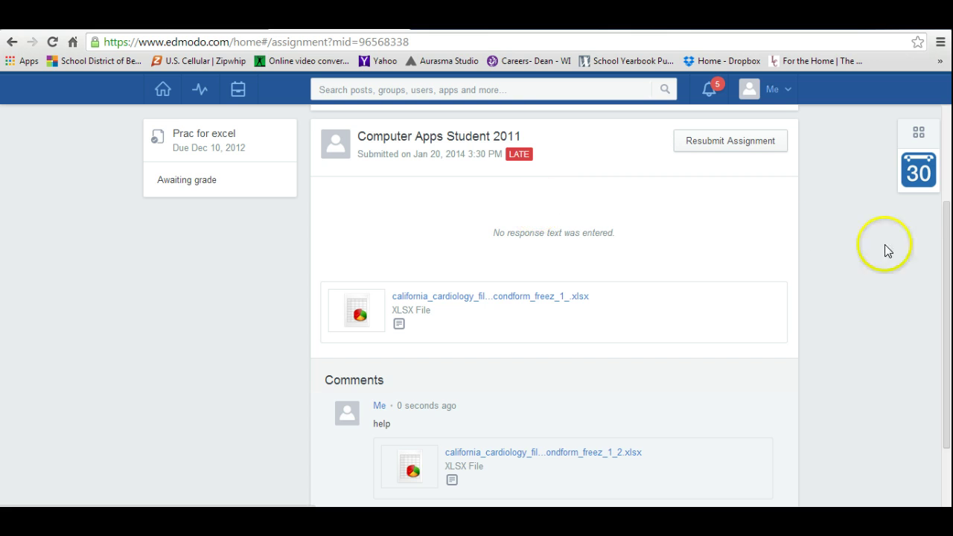
- Check the notifications and open the student's progress page for the Block group
{"action": "left_click_drag", "start_coordinate": [944, 268], "coordinate": [948, 190]}
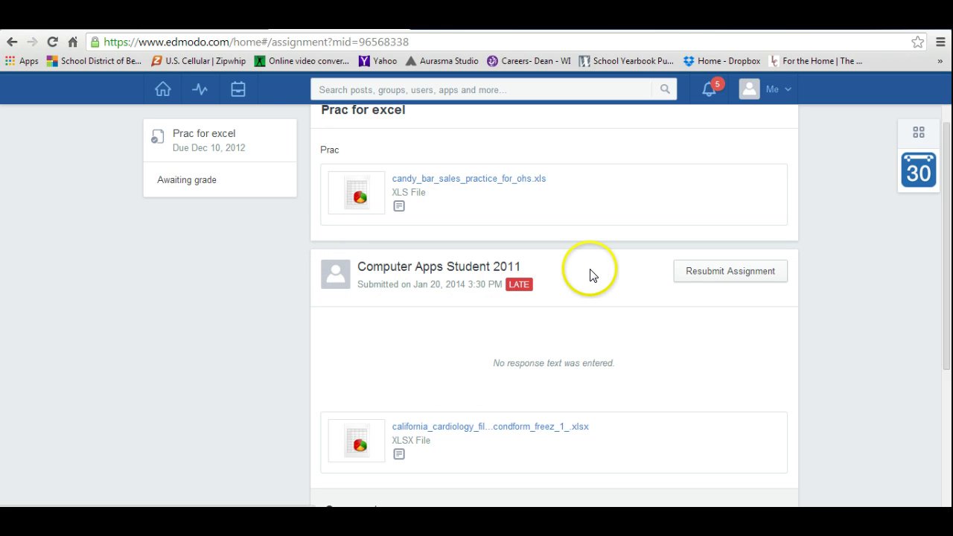
{"action": "left_click", "coordinate": [709, 100]}
{"action": "left_click", "coordinate": [202, 95]}
{"action": "left_click", "coordinate": [169, 125]}
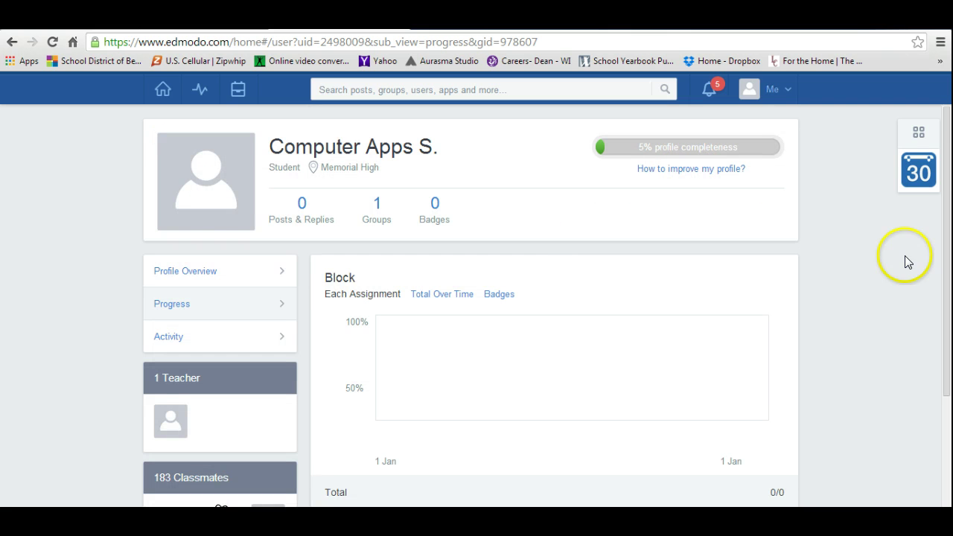
- Review the Block group's progress page, from the assignment graph and total down to the classmates list
{"action": "left_click_drag", "start_coordinate": [949, 158], "coordinate": [949, 280]}
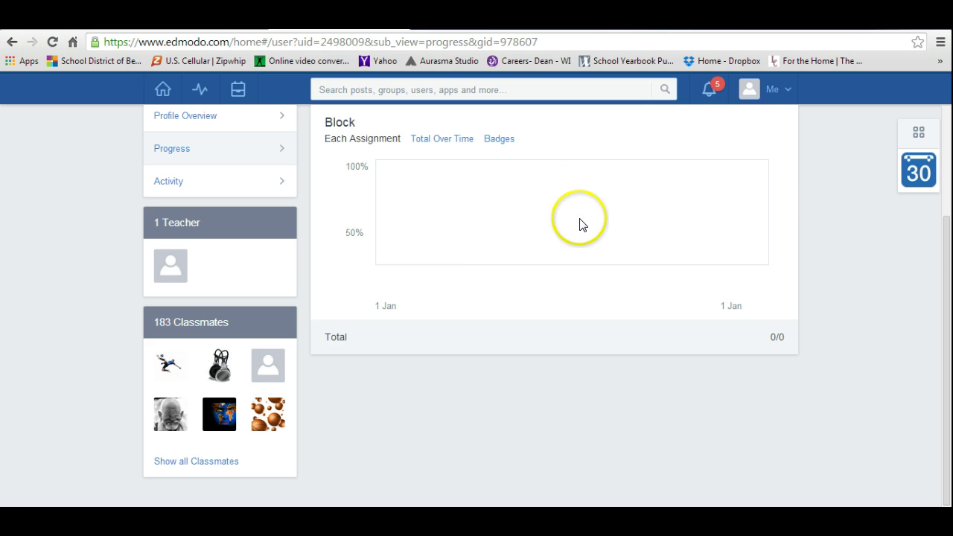
{"action": "left_click_drag", "start_coordinate": [946, 257], "coordinate": [945, 133]}
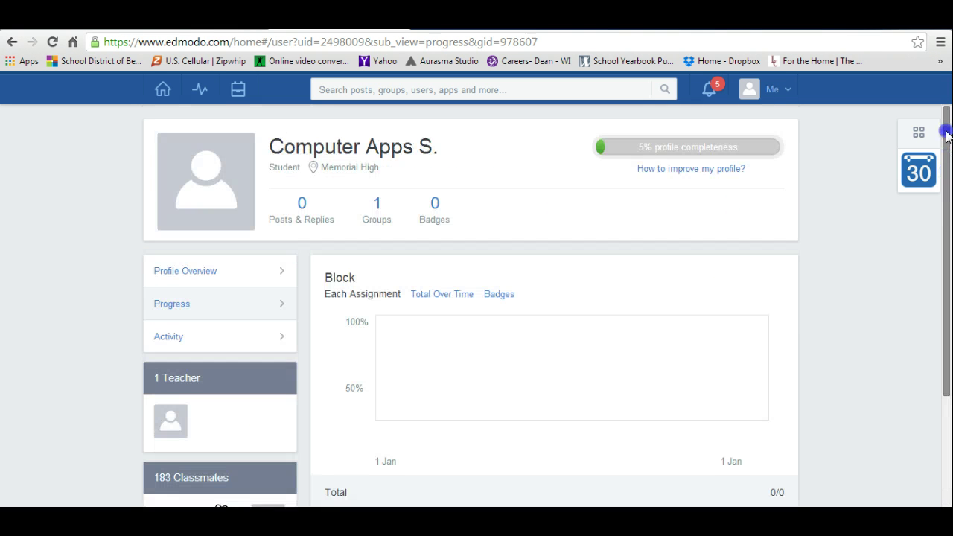
{"action": "scroll", "coordinate": [948, 155], "scroll_direction": "down", "scroll_amount": 2}
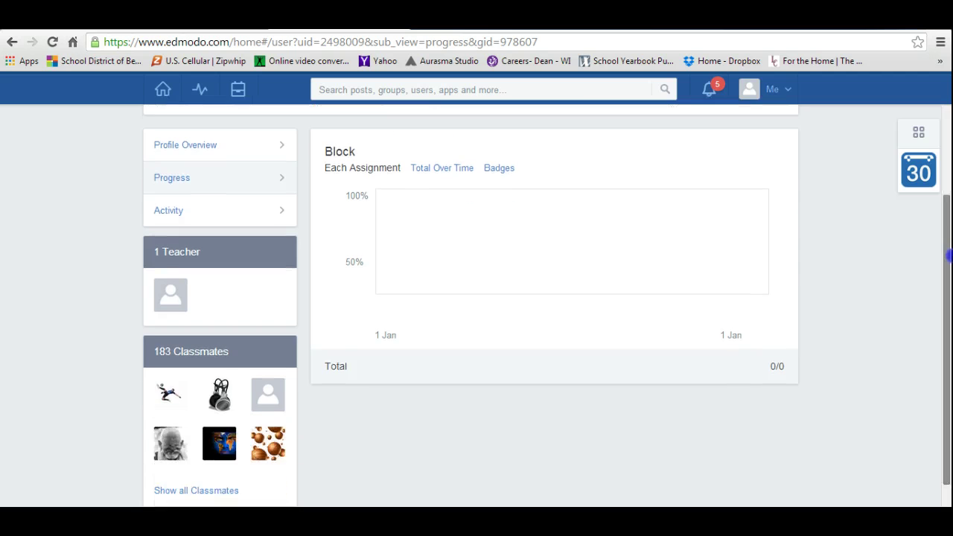
{"action": "scroll", "coordinate": [942, 298], "scroll_direction": "down", "scroll_amount": 1}
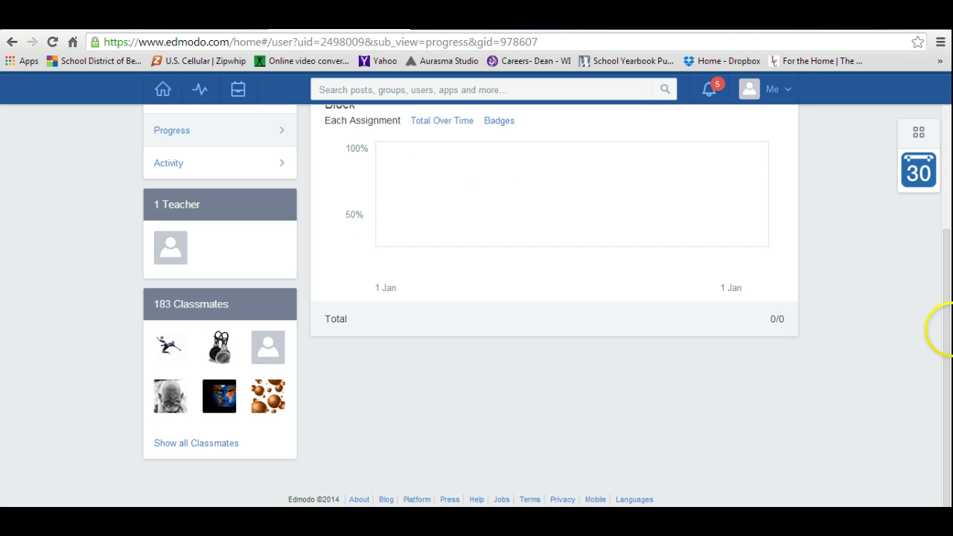
{"action": "scroll", "coordinate": [943, 336], "scroll_direction": "up", "scroll_amount": 2}
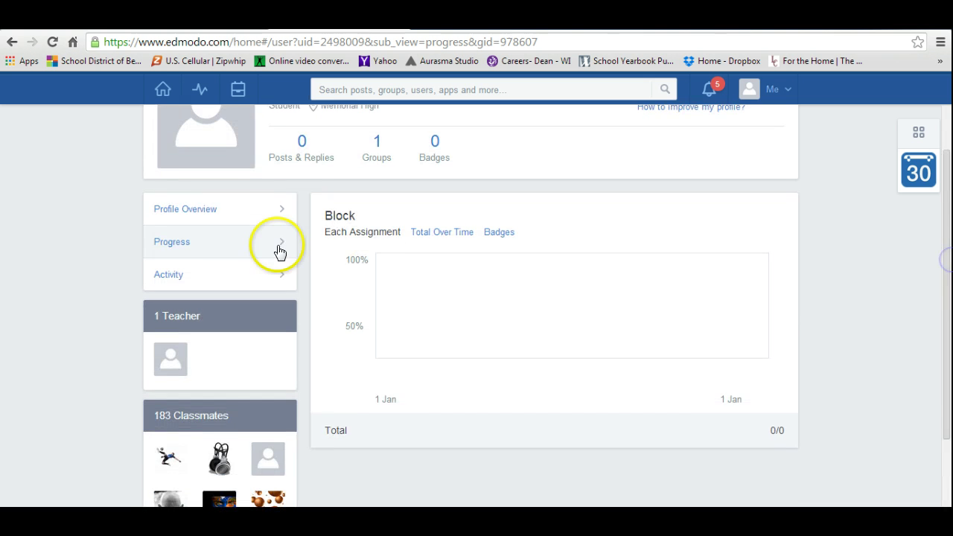
- Look through the Profile Overview, Progress and Activity sections of the student's profile
{"action": "left_click", "coordinate": [178, 211]}
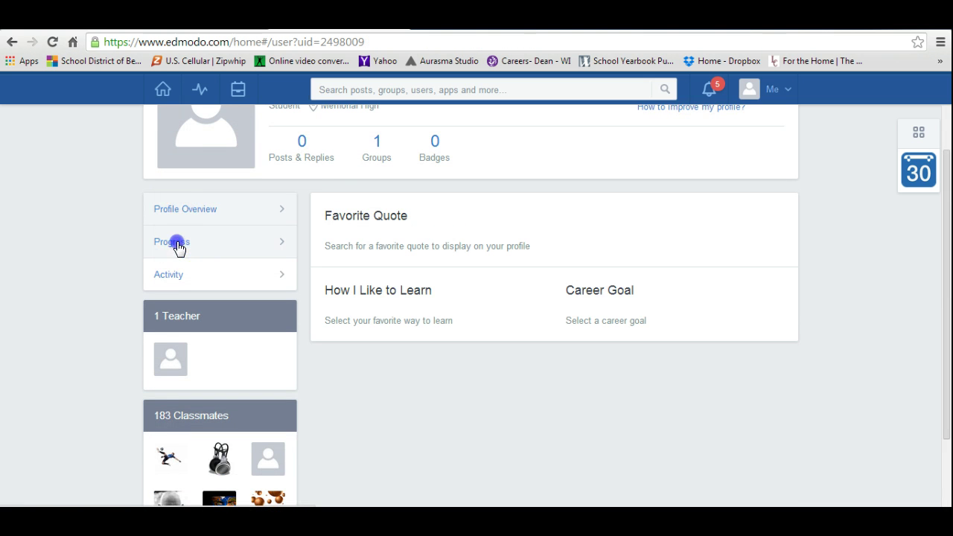
{"action": "left_click", "coordinate": [176, 244]}
{"action": "left_click", "coordinate": [176, 277]}
{"action": "left_click", "coordinate": [180, 210]}
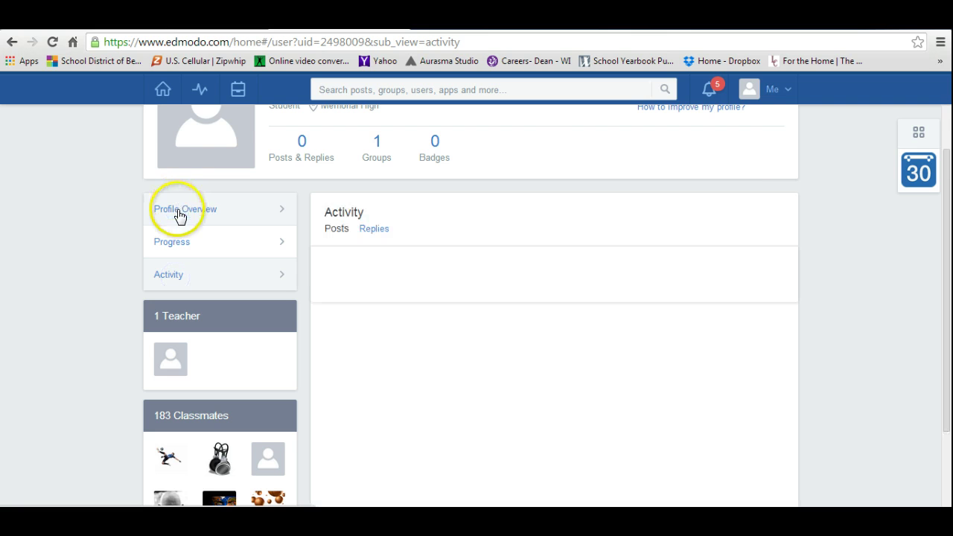
- Request the Block group's progress again and look over the profile page's activity, teacher and classmates areas
{"action": "mouse_move", "coordinate": [164, 87]}
{"action": "left_click", "coordinate": [168, 125]}
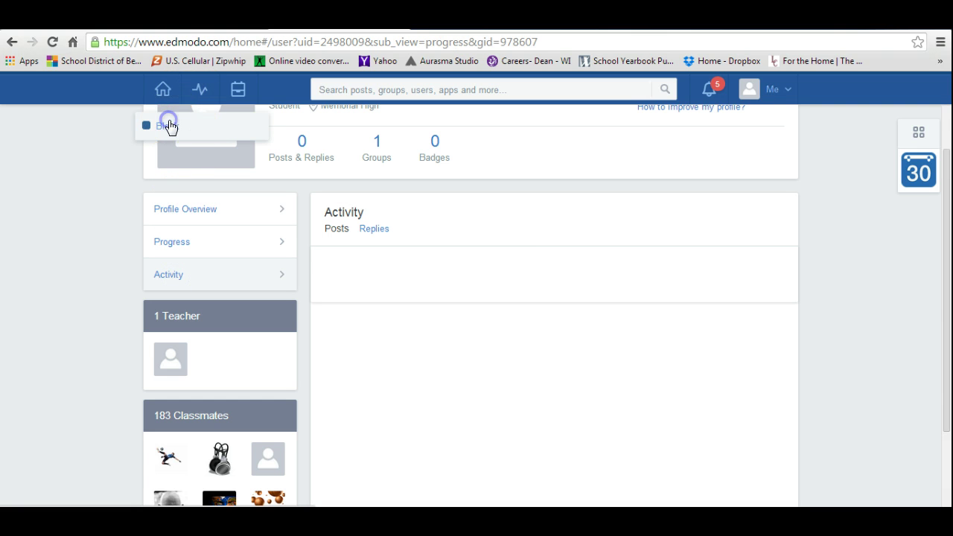
{"action": "left_click_drag", "start_coordinate": [949, 216], "coordinate": [948, 153]}
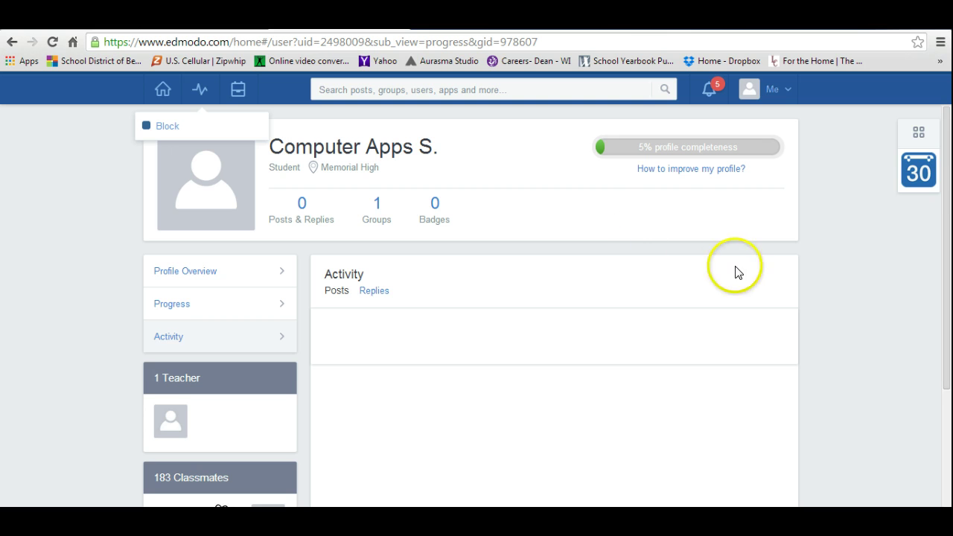
{"action": "left_click_drag", "start_coordinate": [947, 186], "coordinate": [944, 259]}
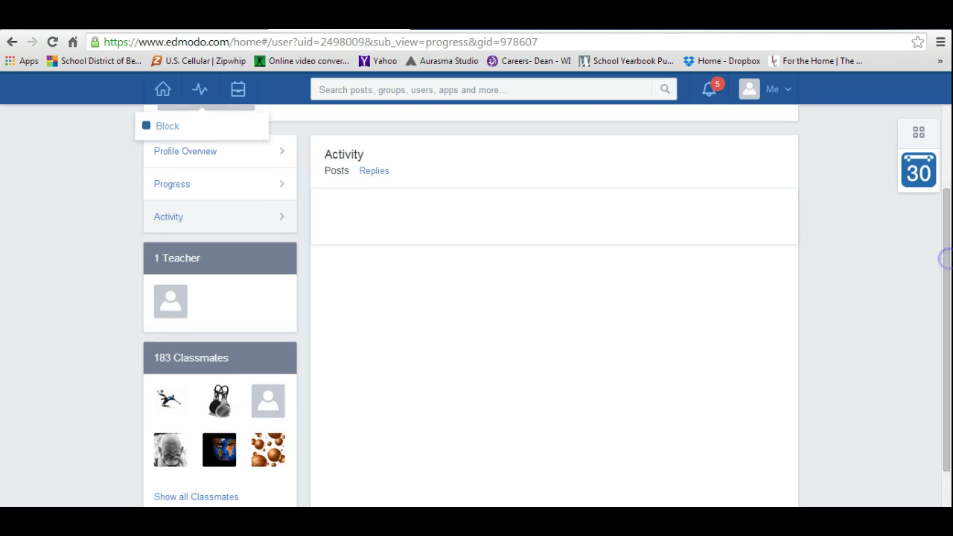
{"action": "left_click", "coordinate": [198, 92]}
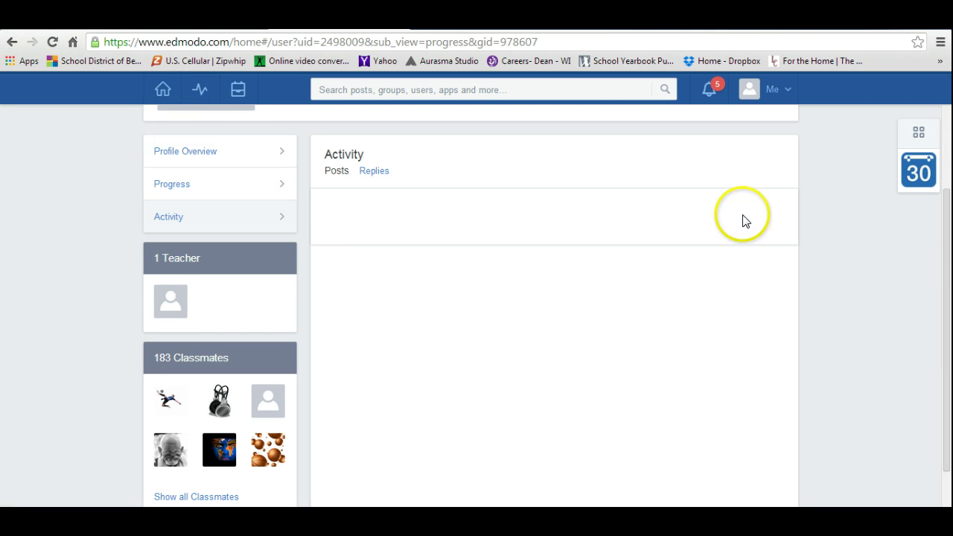
{"action": "left_click_drag", "start_coordinate": [949, 227], "coordinate": [949, 165]}
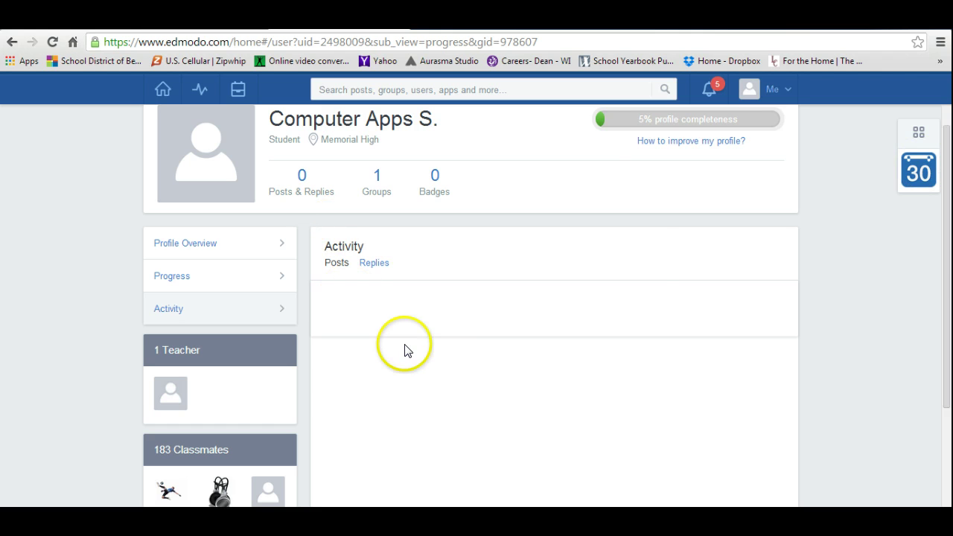
{"action": "left_click_drag", "start_coordinate": [947, 207], "coordinate": [946, 324]}
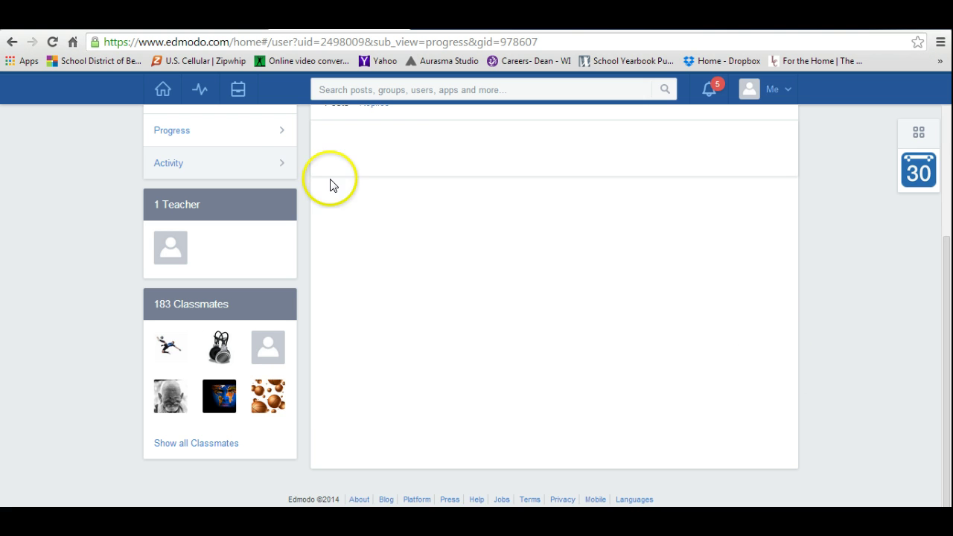
- Return to the home page and review the latest posts, including the turned-in Prac for excel assignment and the cartoon post
{"action": "left_click", "coordinate": [164, 95]}
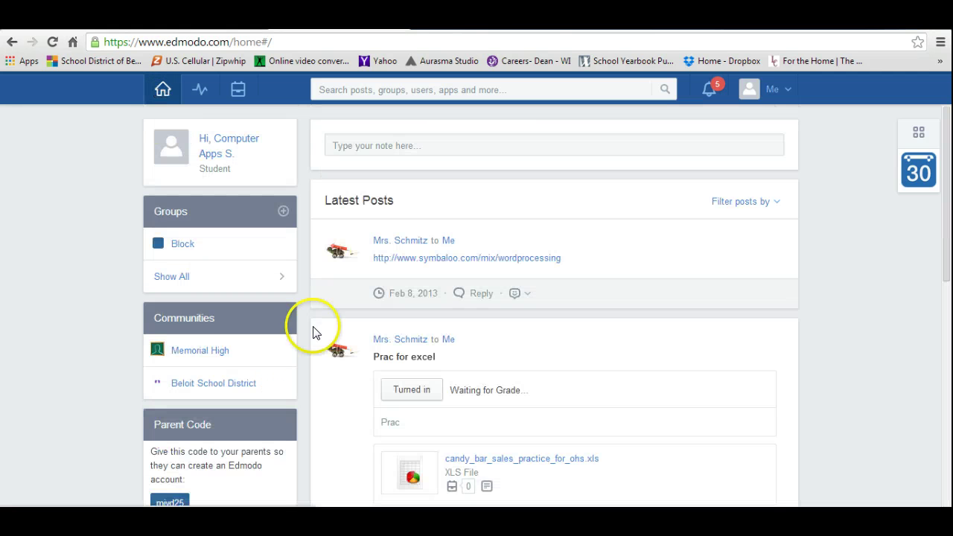
{"action": "left_click_drag", "start_coordinate": [945, 123], "coordinate": [949, 274]}
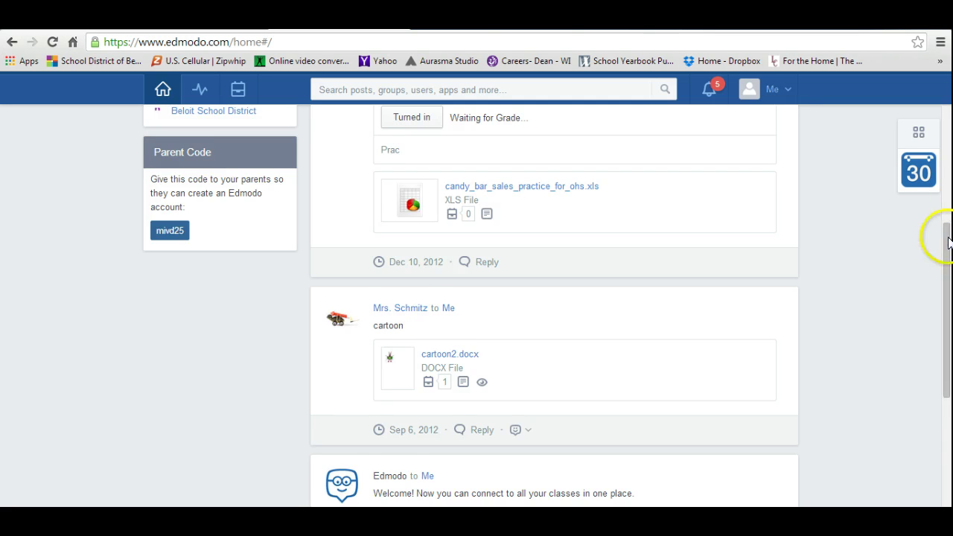
{"action": "left_click_drag", "start_coordinate": [940, 239], "coordinate": [949, 156]}
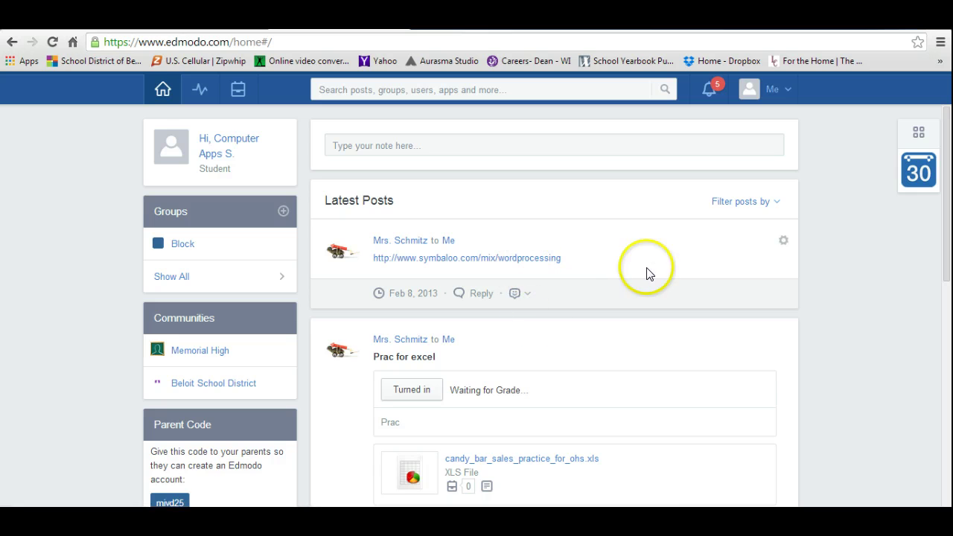
{"action": "left_click", "coordinate": [948, 302]}
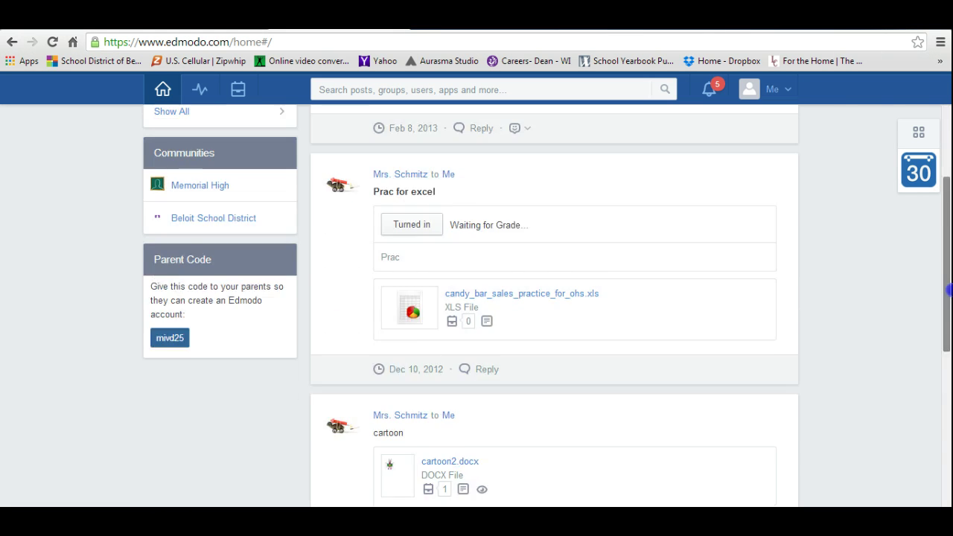
{"action": "scroll", "coordinate": [949, 268], "scroll_direction": "up", "scroll_amount": 4}
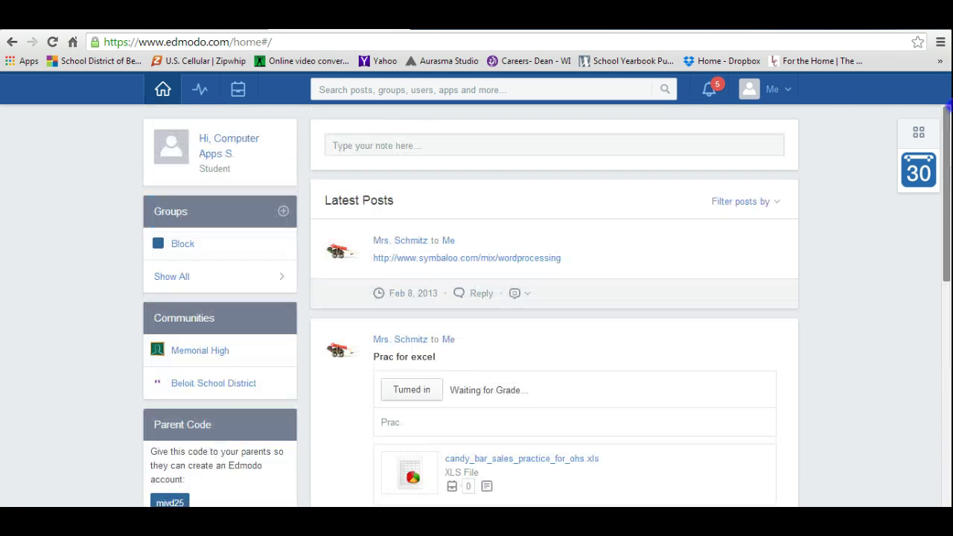